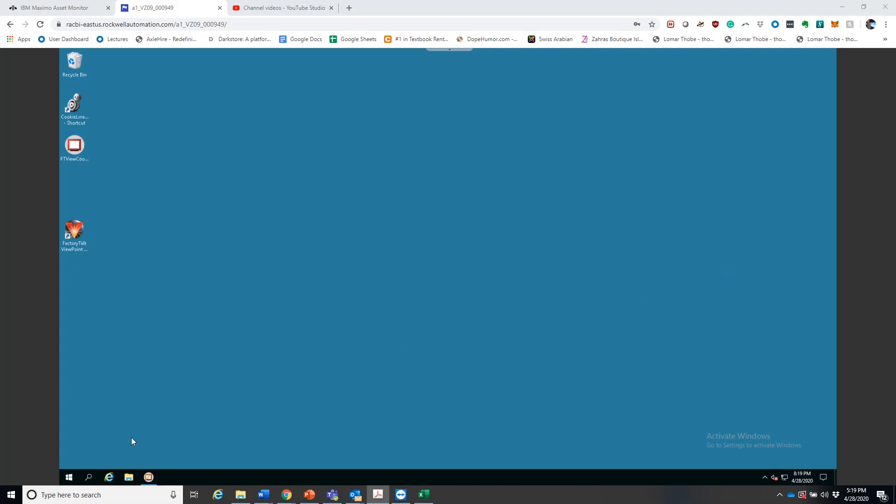
Switch to FactoryTalk View Studio and open the Alarm and Event Setup of Line1_TagFTAE under Line1_Alarms
left_click(148, 476)
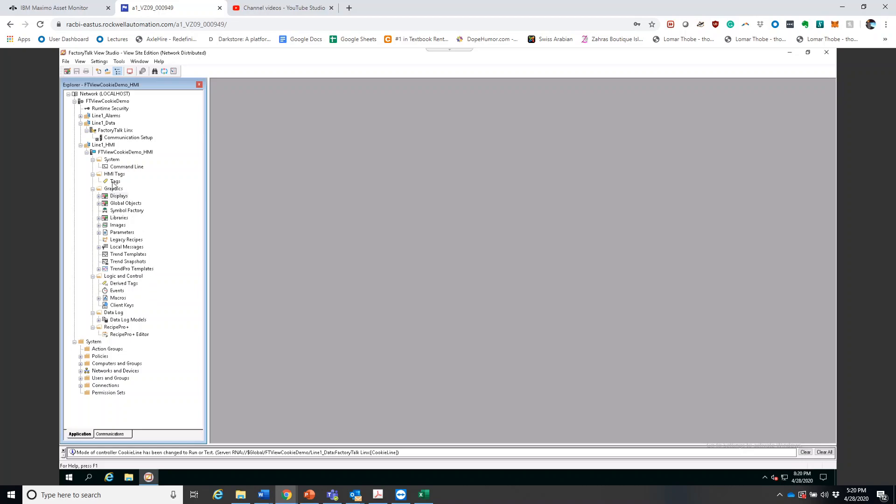
left_click(85, 115)
left_click(81, 116)
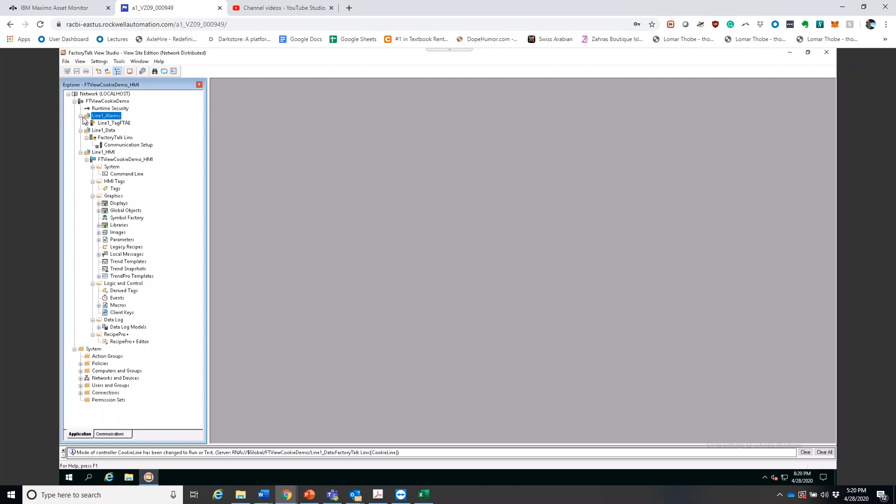
right_click(113, 124)
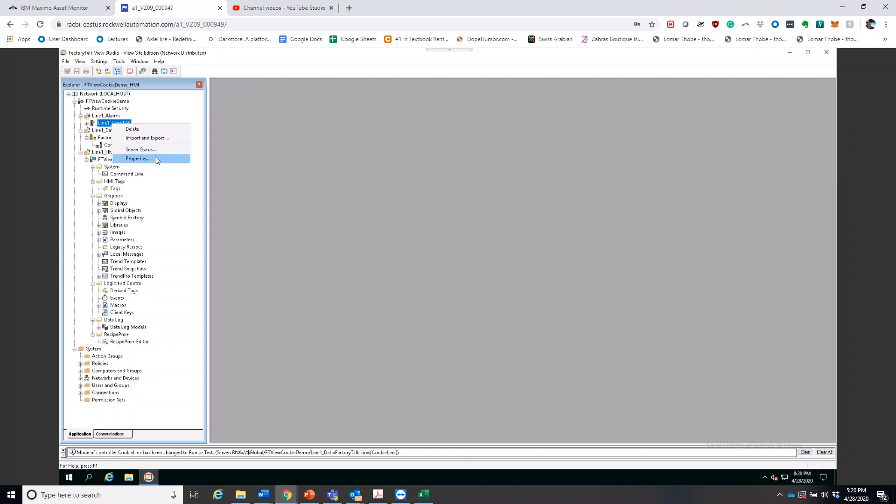
left_click(86, 123)
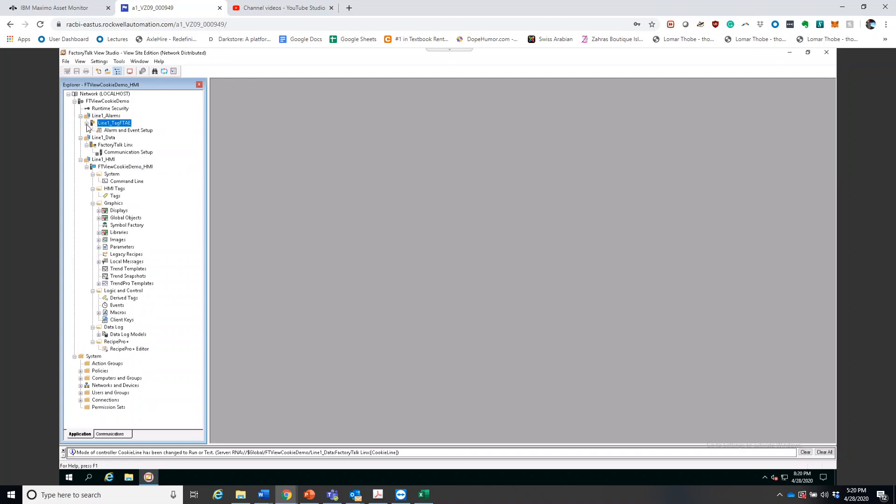
left_click(126, 131)
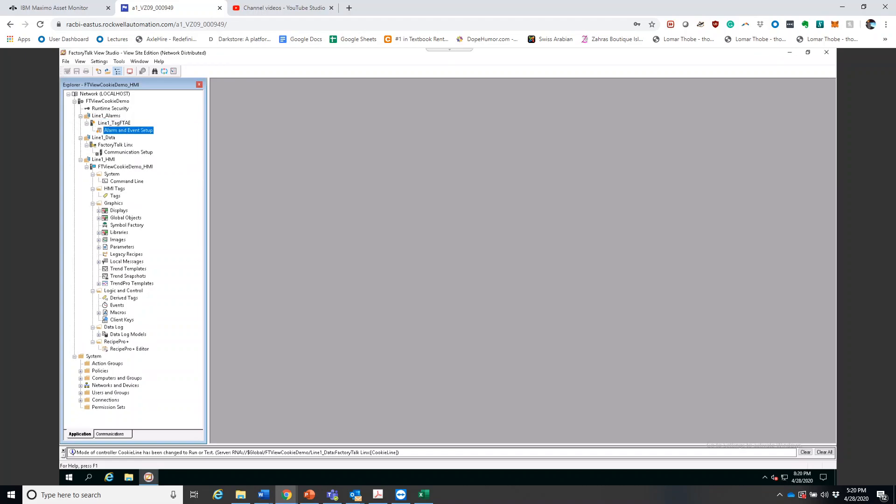
double_click(132, 130)
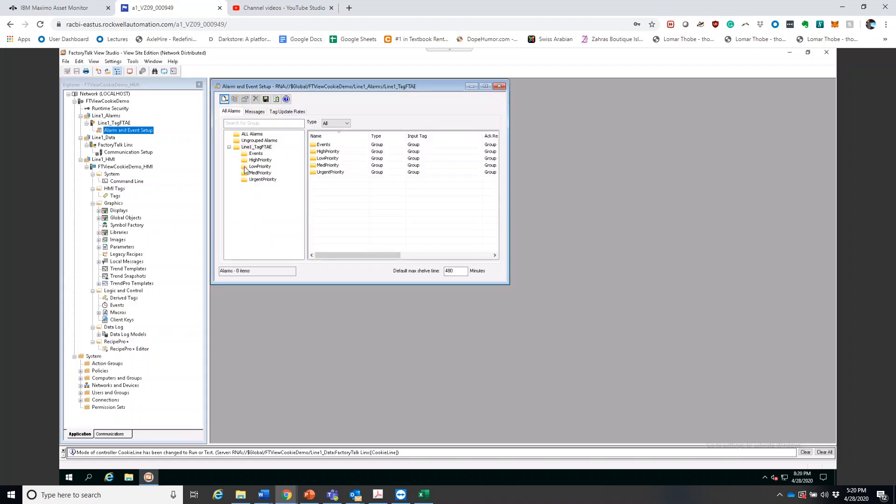
Examine the level alarm properties of Alarm13 in the HighPriority group and close them without changes
left_click(260, 160)
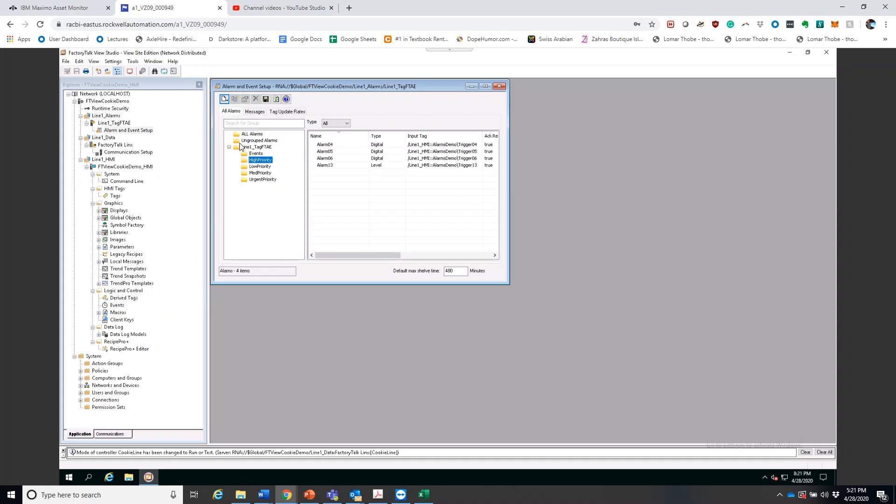
left_click(362, 167)
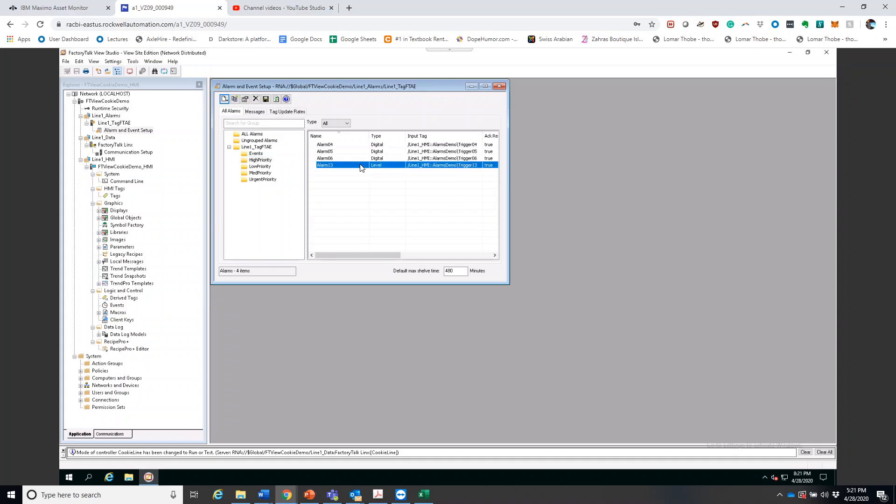
double_click(334, 166)
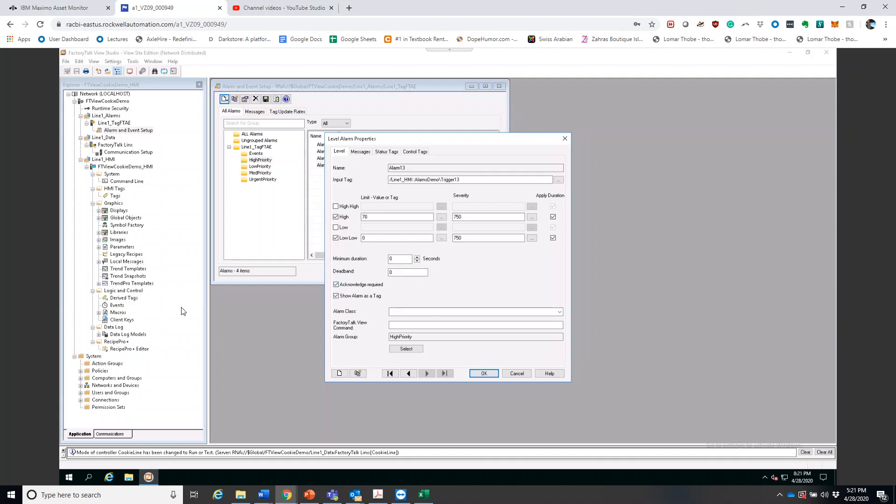
left_click(456, 337)
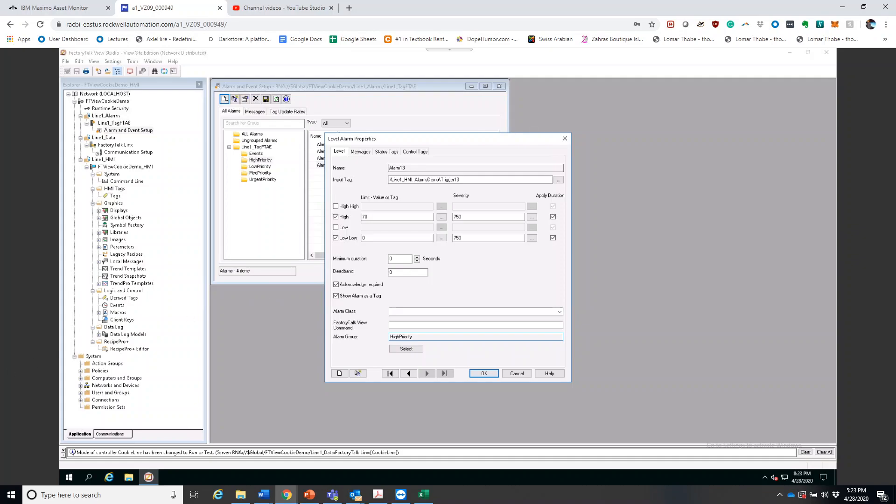
left_click(516, 373)
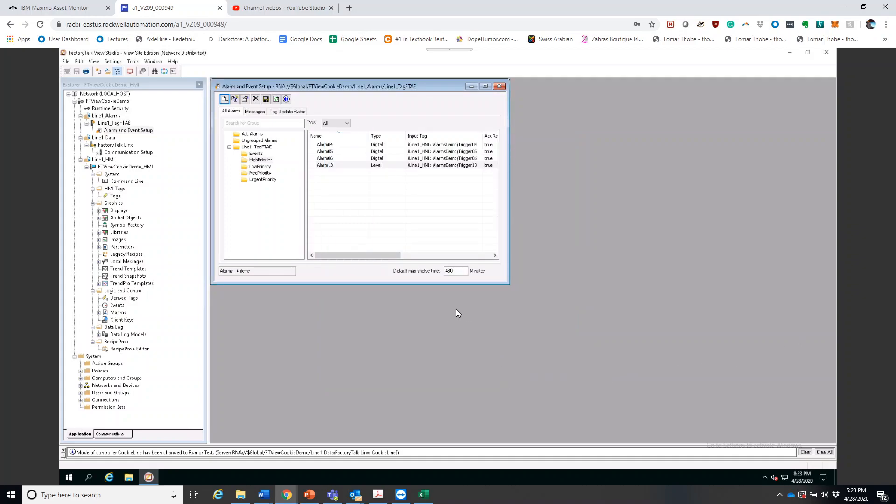
Enable Show Alarm as a Tag for digital alarm Alarm04, review its control tags, and save the alarm setup
double_click(335, 149)
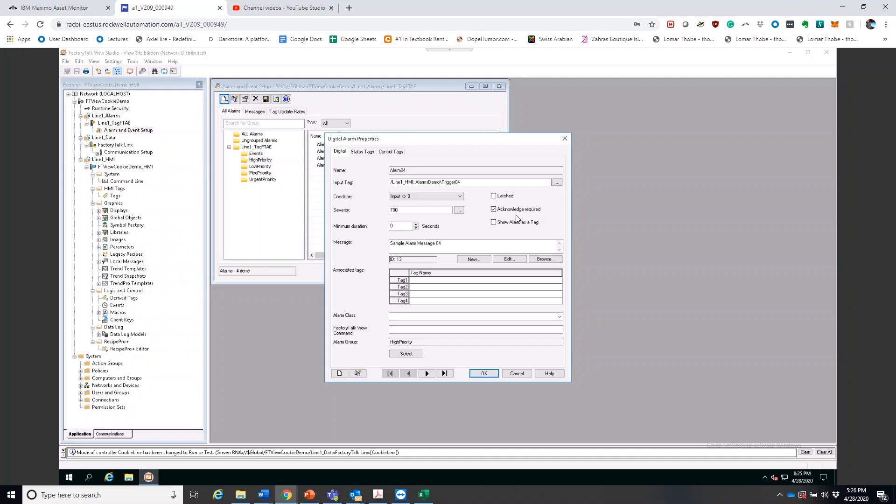
left_click(500, 224)
left_click(397, 153)
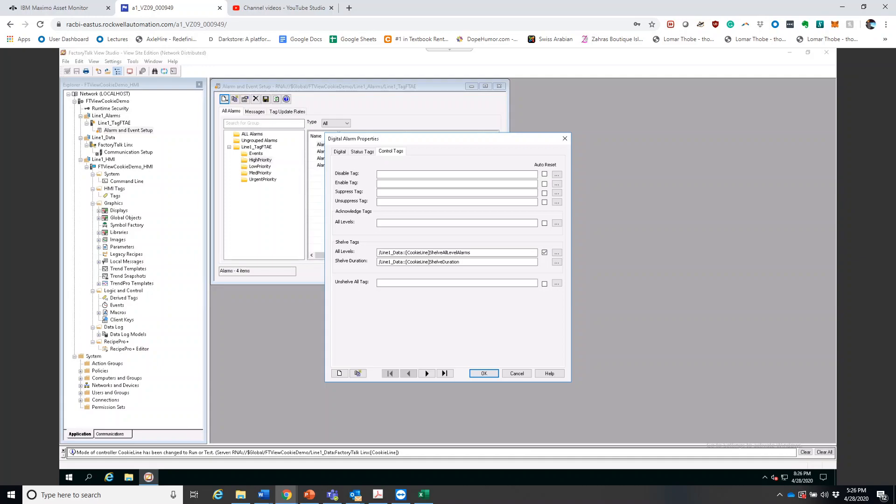
left_click(493, 375)
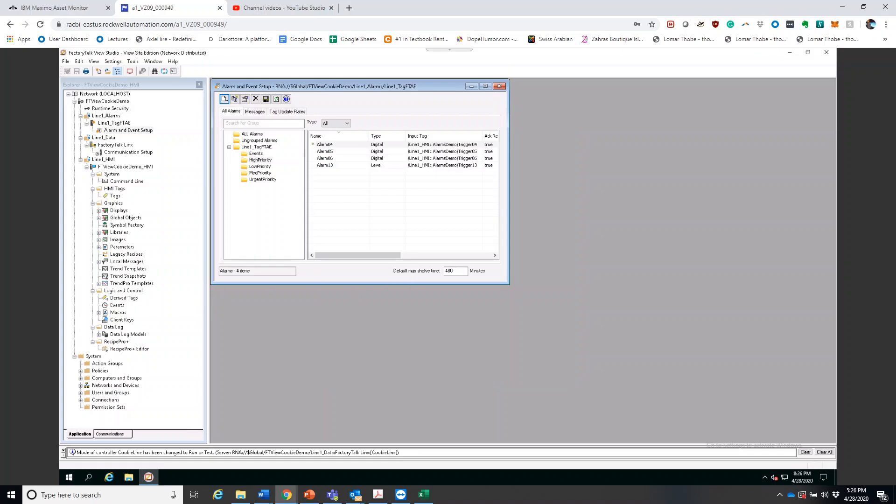
left_click(265, 100)
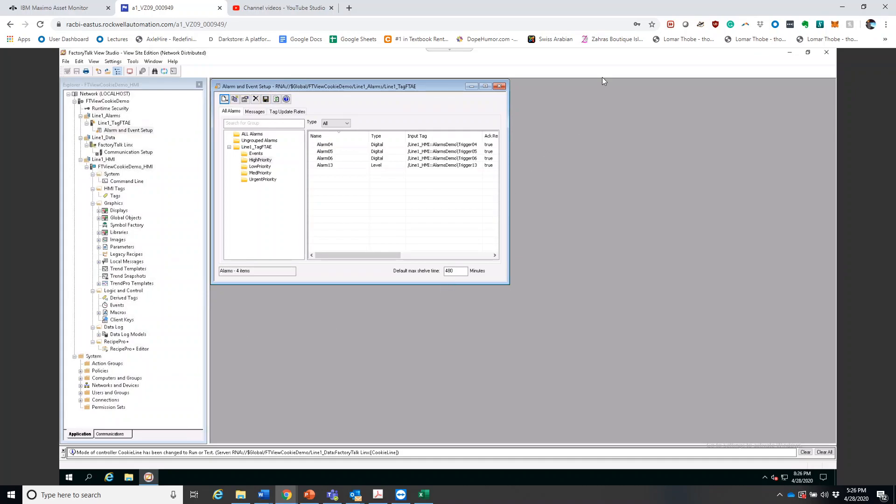
Close the alarm setup and open the 08_alarms display from the Graphics displays
left_click(499, 86)
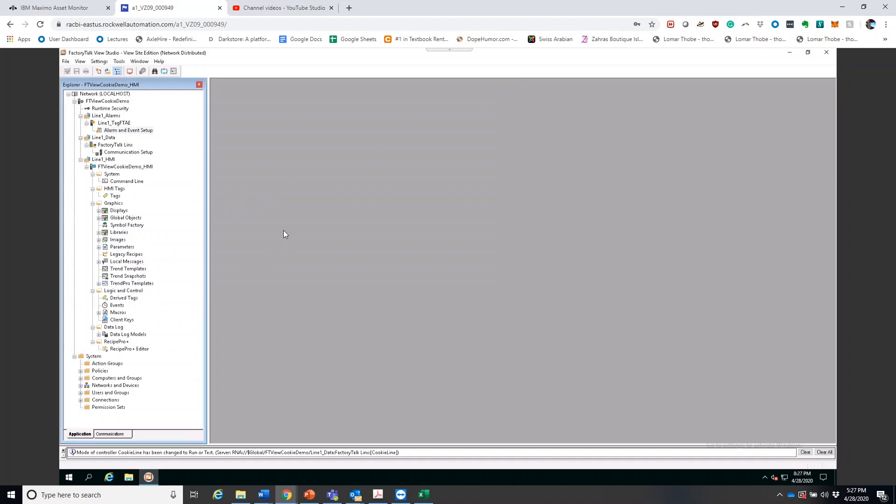
double_click(102, 213)
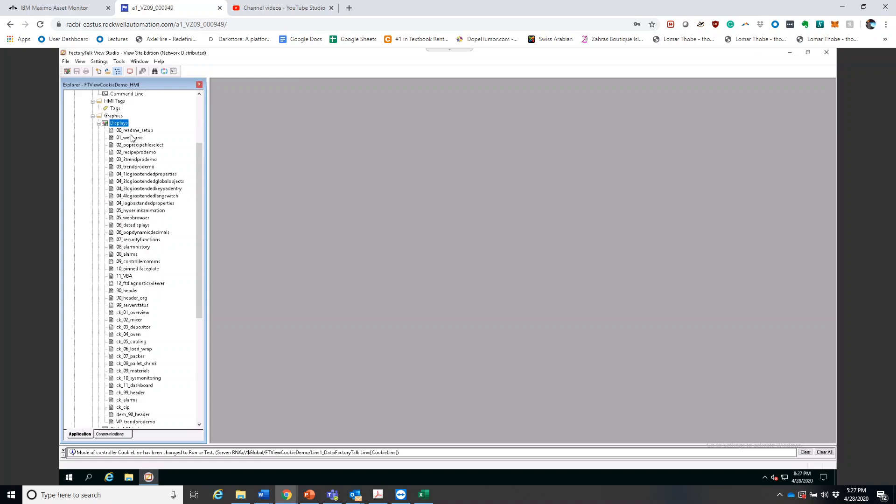
left_click(131, 256)
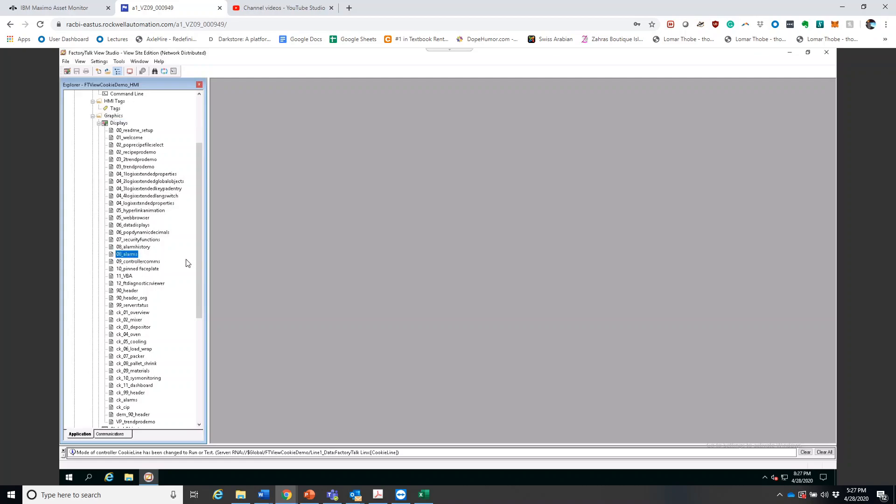
double_click(130, 255)
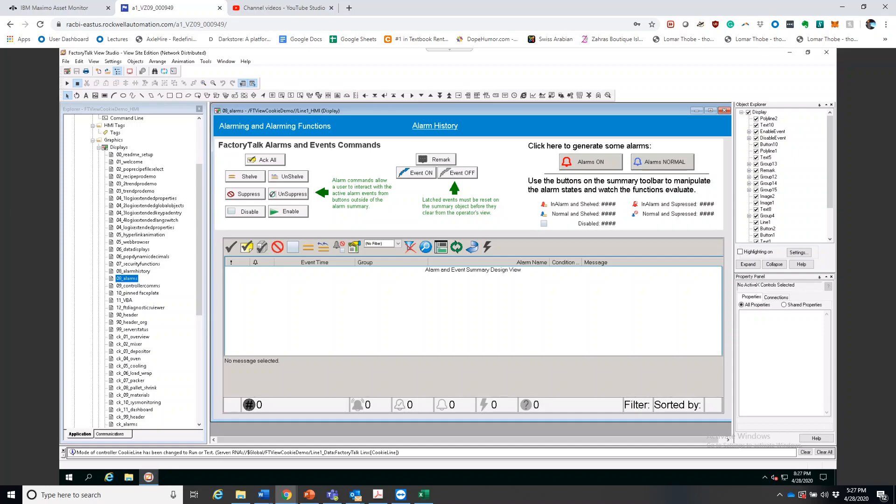
Test-run the 08_alarms display in a maximized window and turn the sample alarms on
left_click(67, 83)
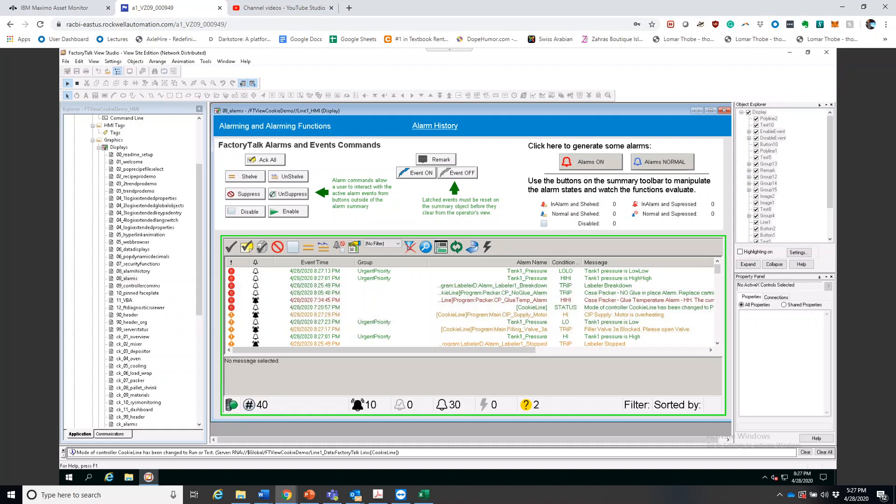
left_click(710, 111)
left_click(245, 211)
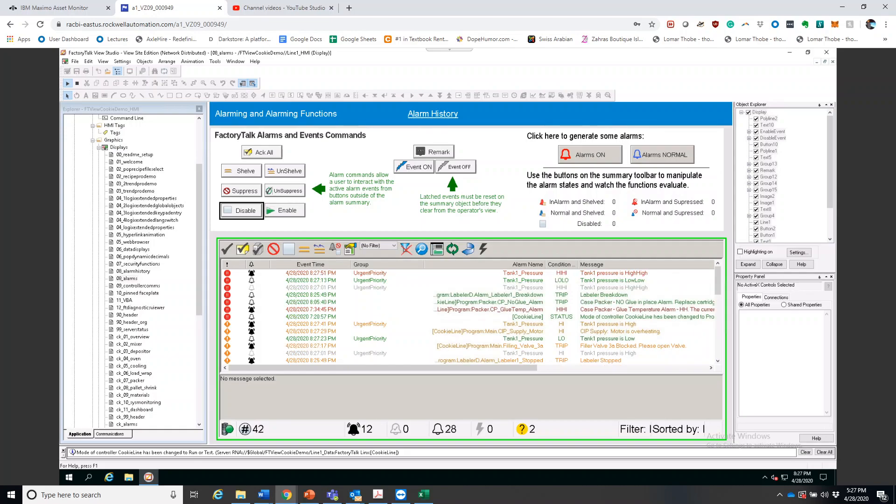
left_click(572, 161)
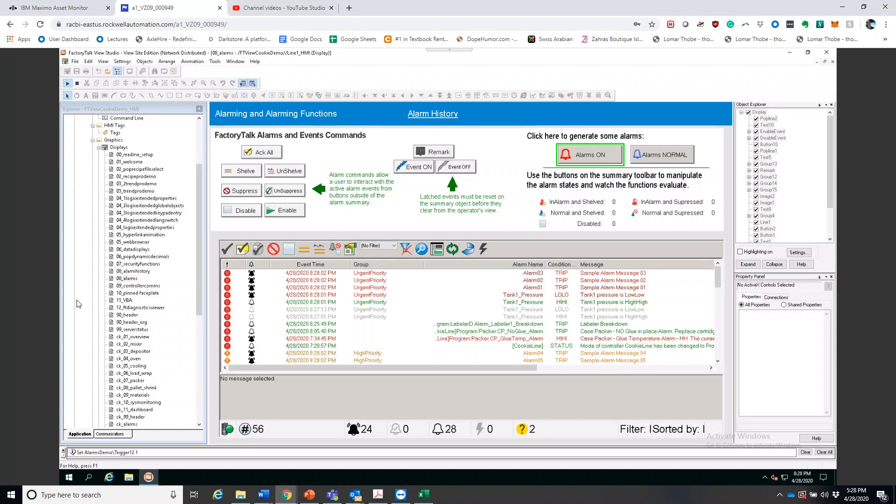
Trigger the sample alarms again and look through the entries in the alarm and event summary
left_click(300, 257)
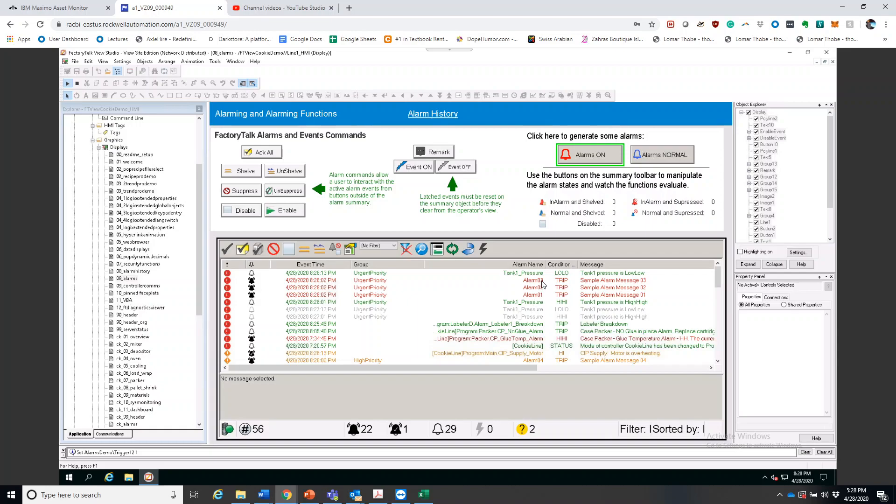
scroll(542, 284, "down", 10)
scroll(543, 285, "up", 10)
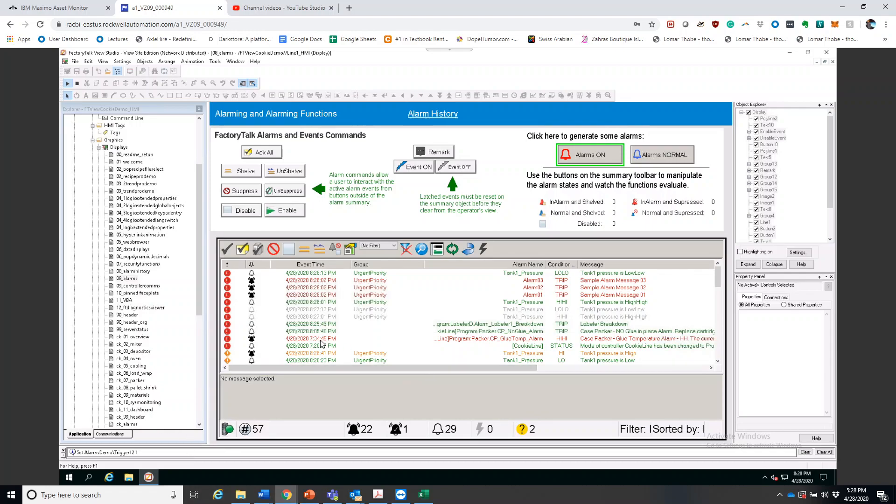
left_click(580, 159)
left_click(577, 155)
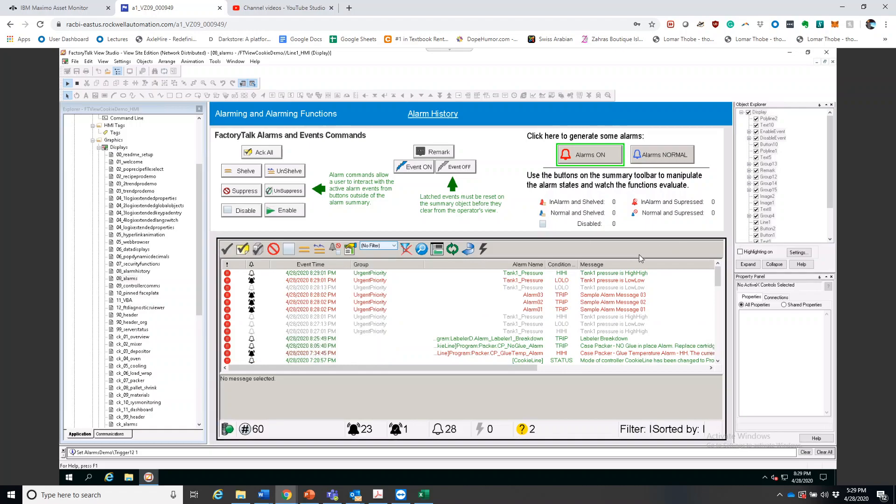
scroll(517, 293, "down", 2)
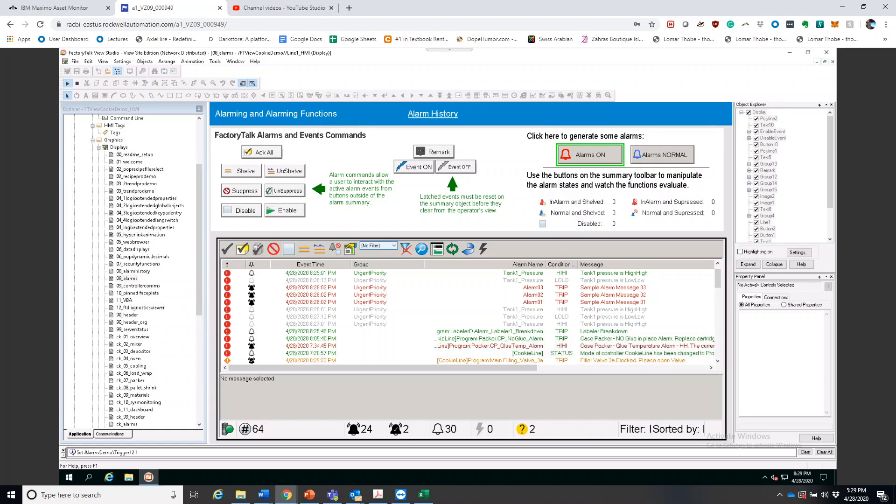
Shelve Alarm03 from the alarm summary with a duration of 3 minutes
left_click(532, 287)
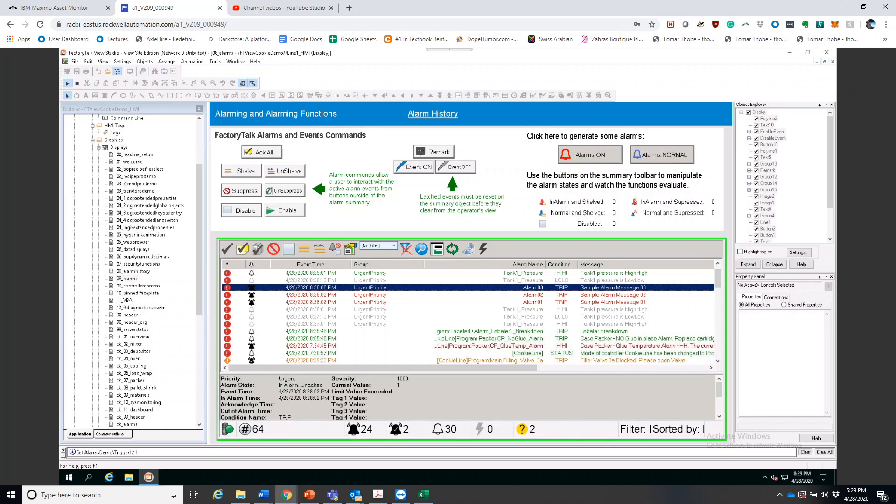
left_click(305, 249)
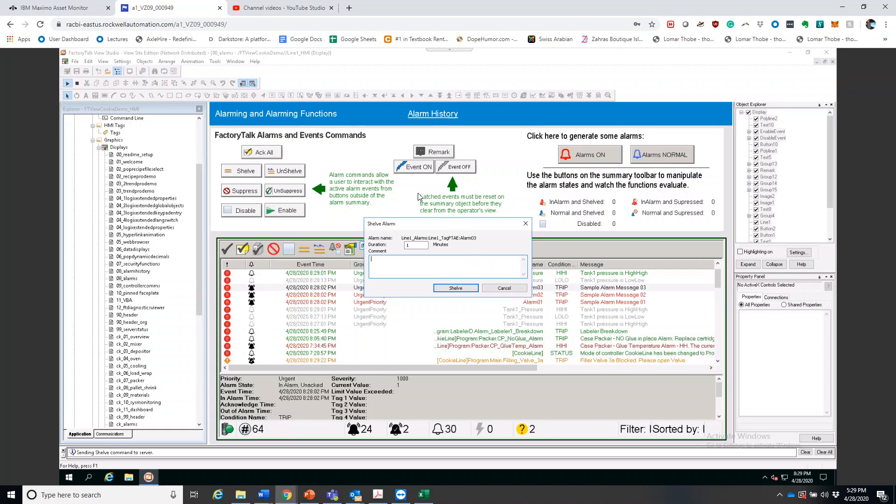
left_click(413, 246)
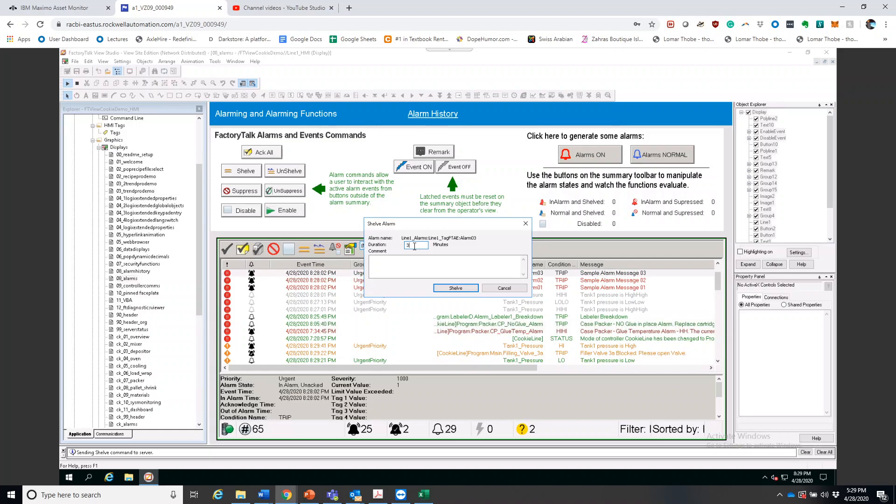
left_click(455, 288)
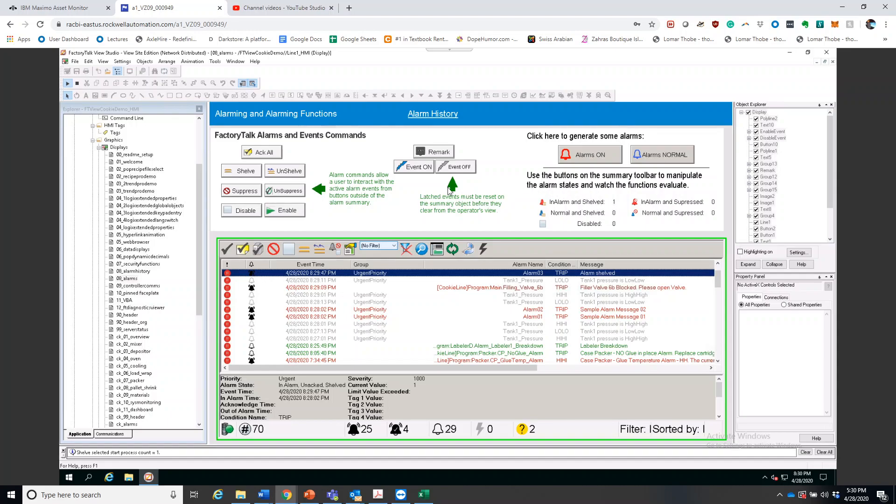
Return the sample alarms to normal, turn them on again, and check the alarm summary entries
left_click(670, 156)
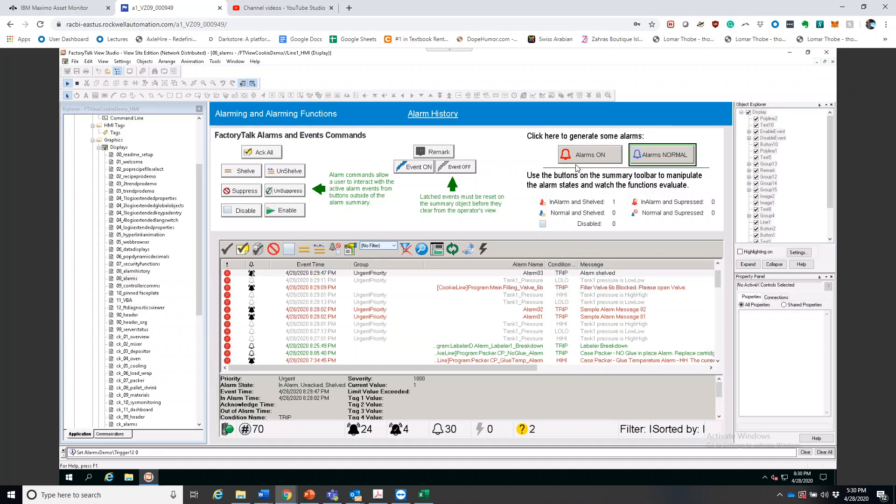
left_click(600, 163)
left_click(285, 329)
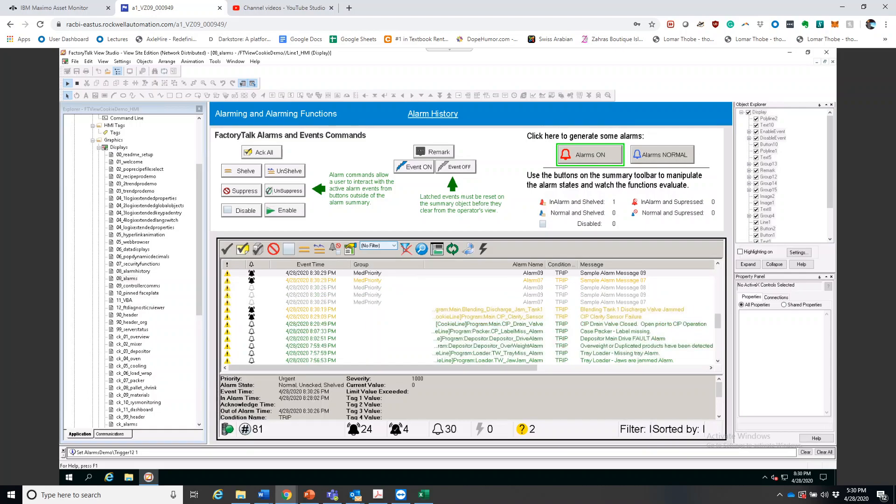
scroll(522, 326, "up", 10)
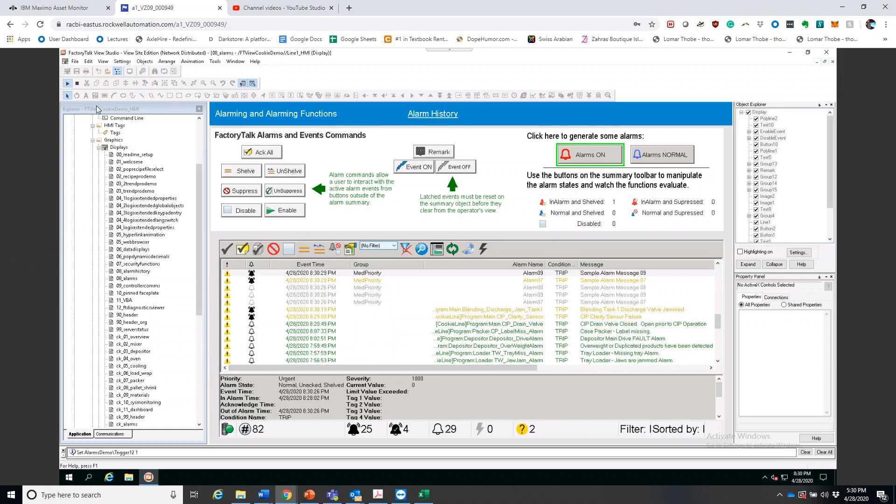
Stop the test run and inspect the grouped InAlarm and Shelved counter on the 08_alarms display
left_click(77, 83)
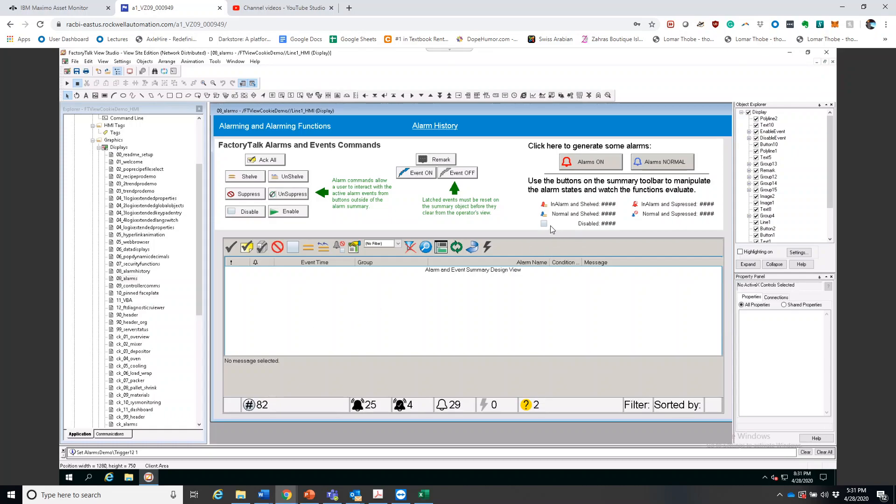
left_click(607, 209)
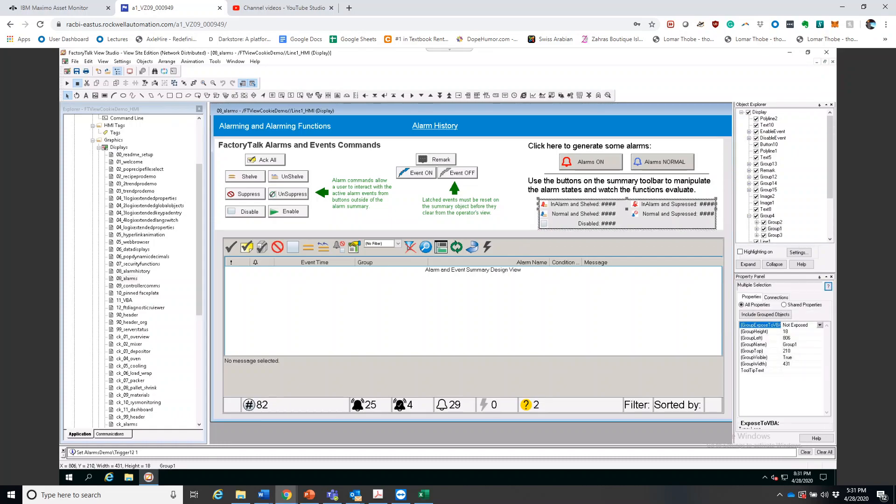
right_click(613, 206)
left_click(627, 210)
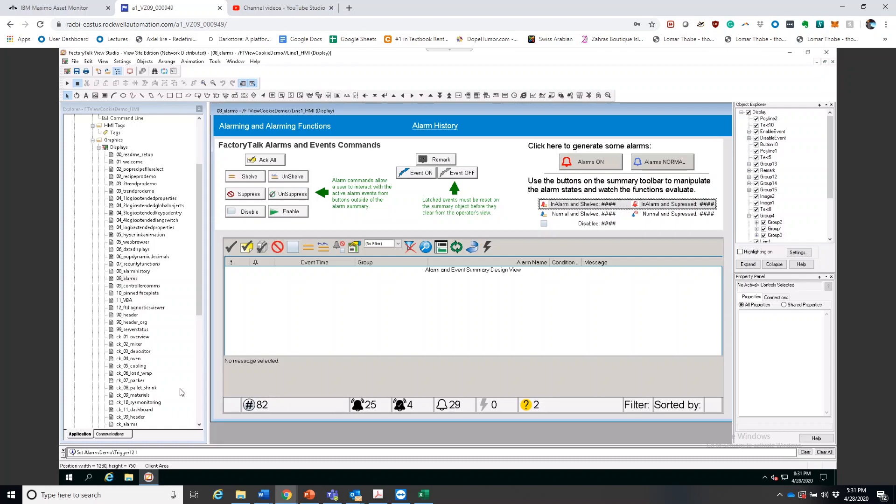
Inspect the expression behind the InAlarm and Shelved numeric display and close its properties without making changes
double_click(616, 208)
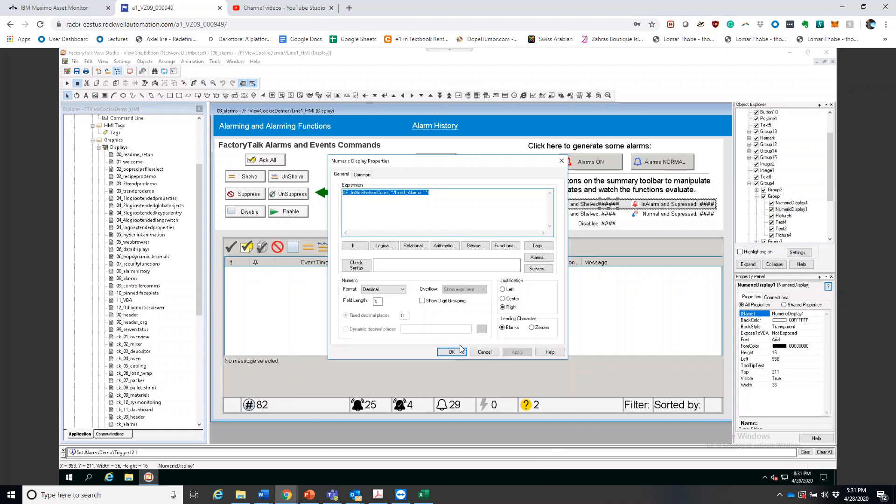
left_click(484, 352)
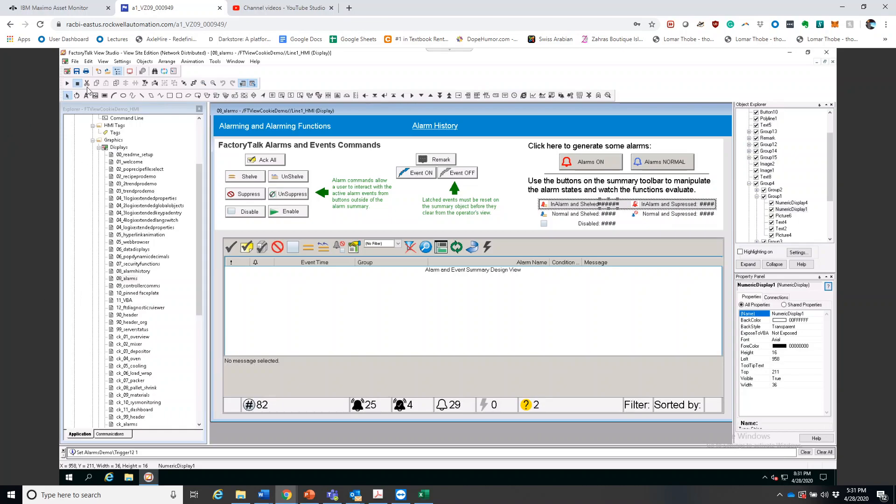
Test-run the 08_alarms display, return the sample alarms to normal while checking the shelved counters, and stop the test
left_click(67, 83)
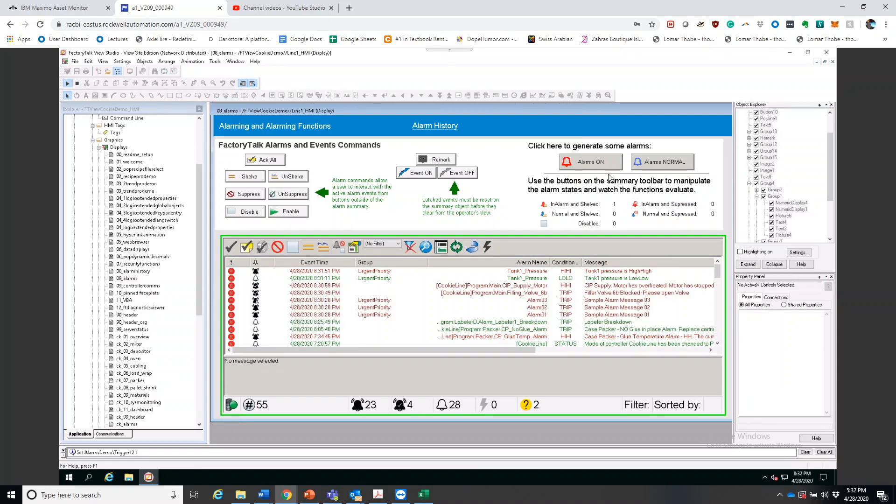
left_click(655, 162)
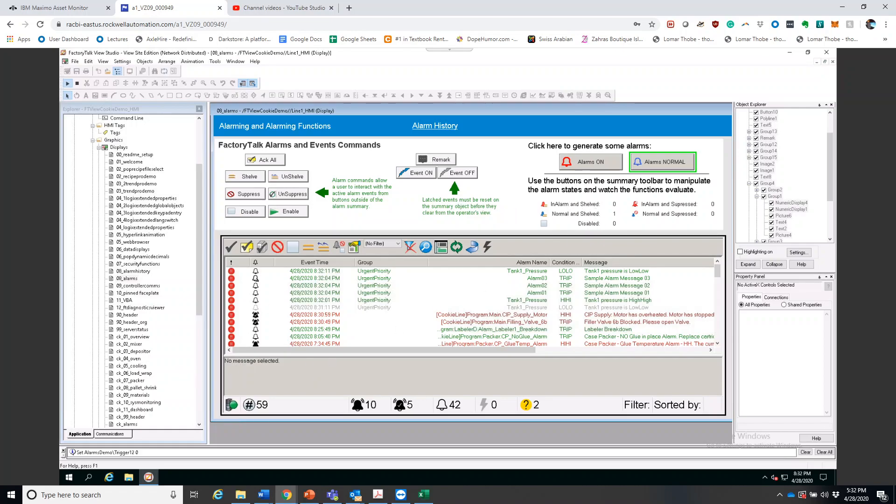
left_click(77, 83)
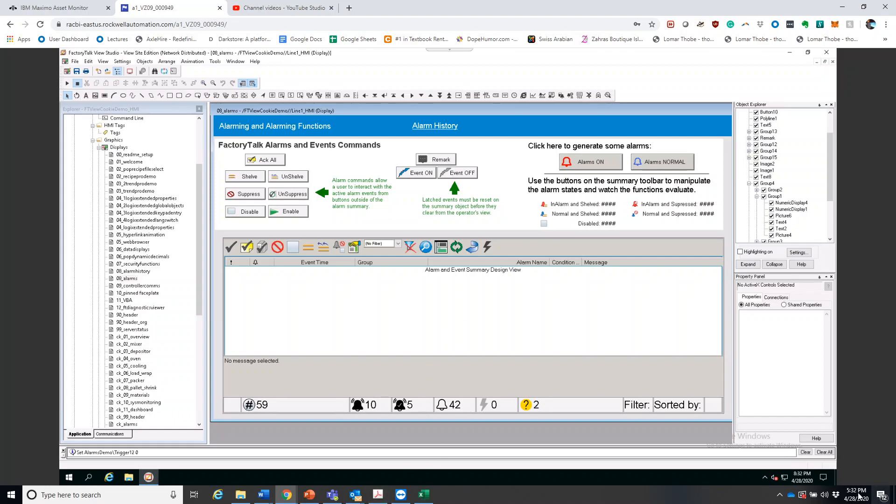
left_click(779, 496)
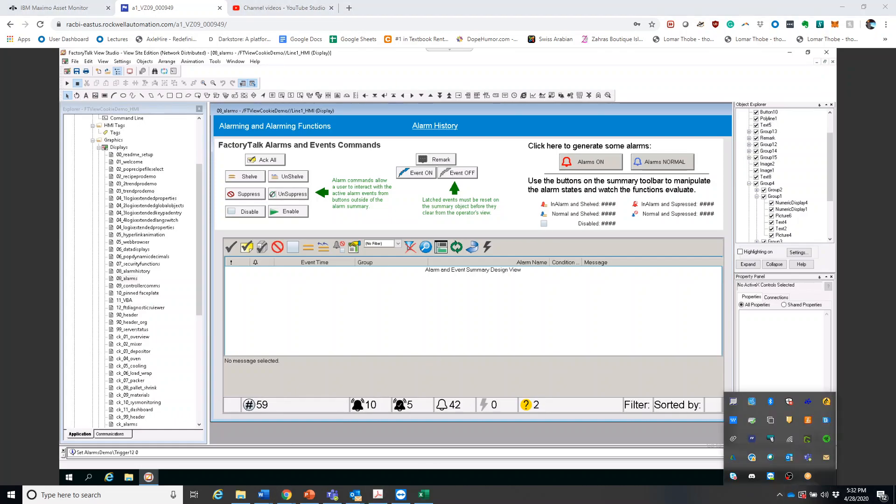
left_click(789, 476)
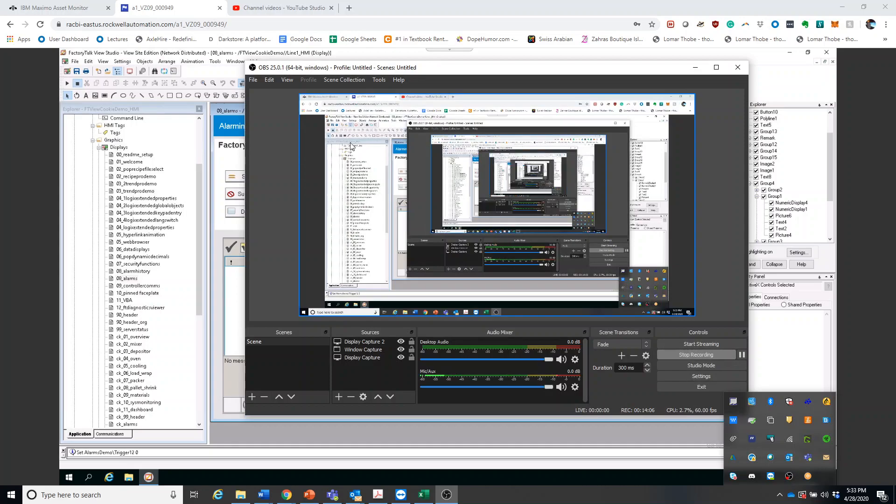